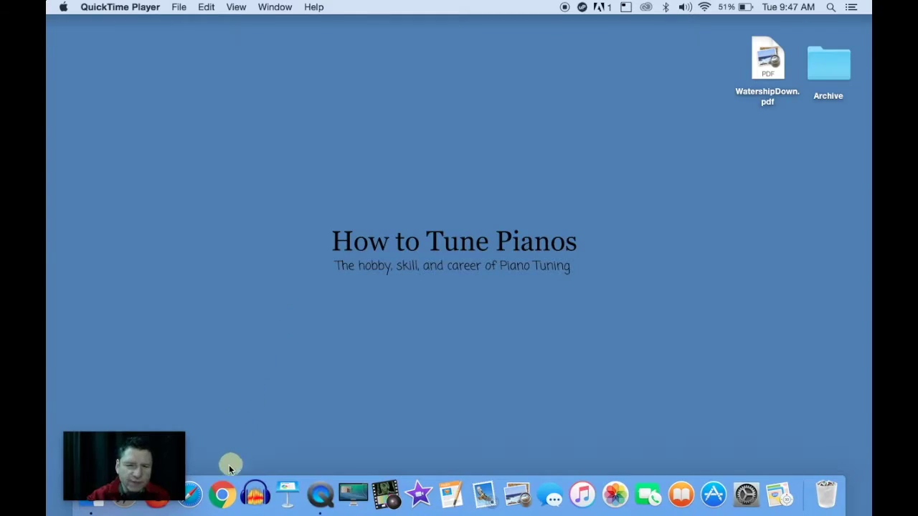
# Step: Open Launchpad from the Dock and scroll back to its first page of applications
pyautogui.click(126, 506)
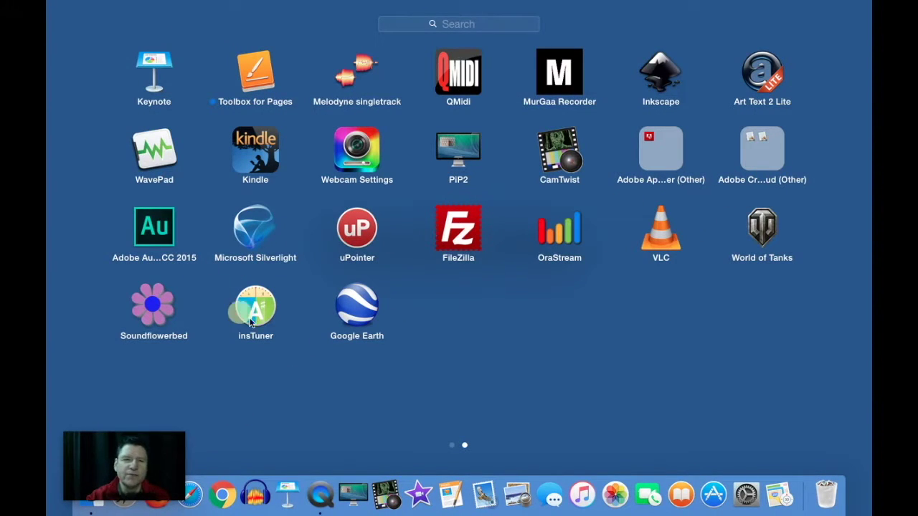
pyautogui.hscroll(-3, 268, 350)
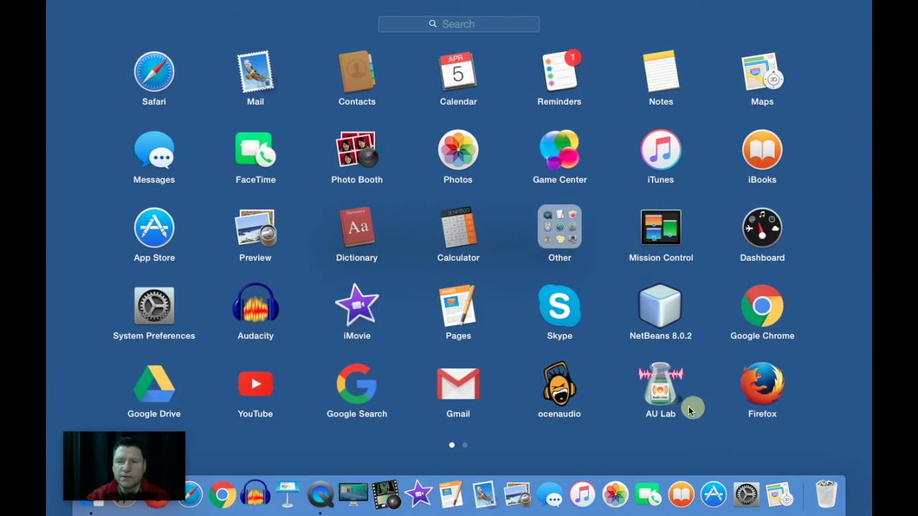
# Step: Launch ocenaudio and play Temperament M3.mp3 from its start with volume raised, then stop
pyautogui.click(560, 389)
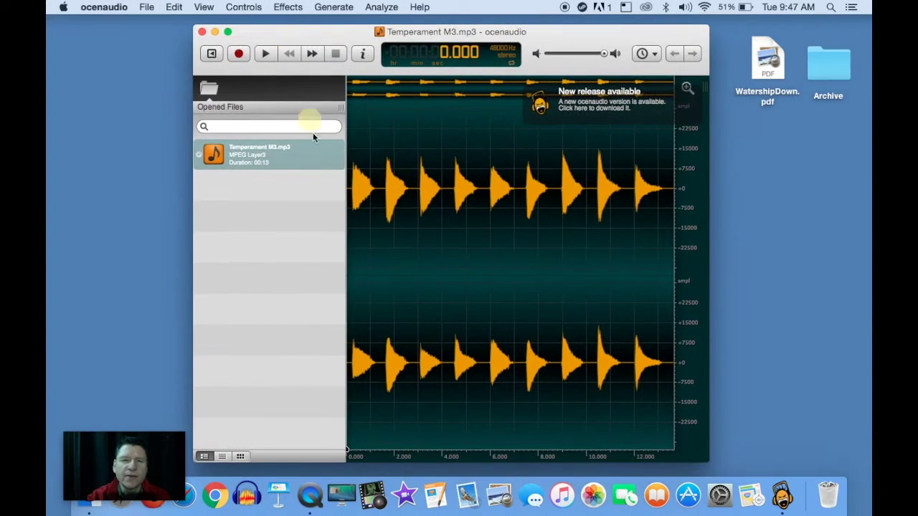
pyautogui.click(349, 179)
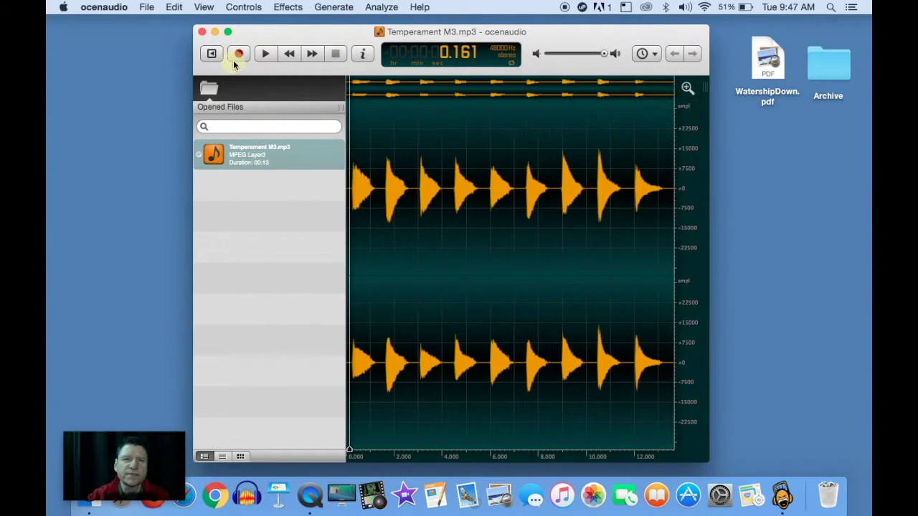
pyautogui.click(262, 61)
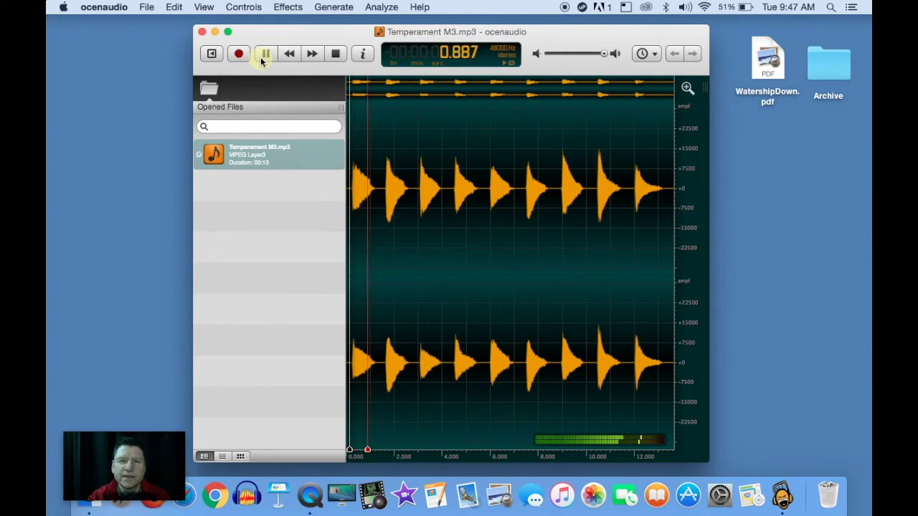
pyautogui.press('XF86AudioRaiseVolume')
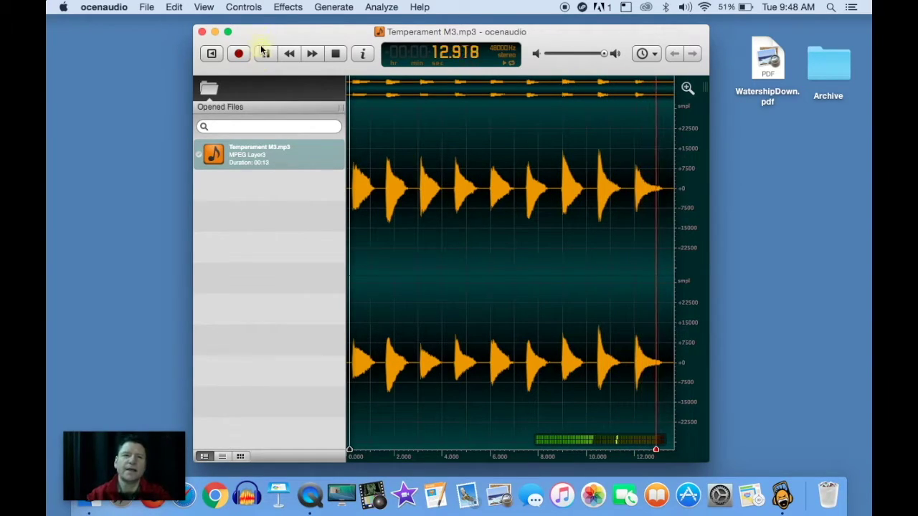
pyautogui.press('space')
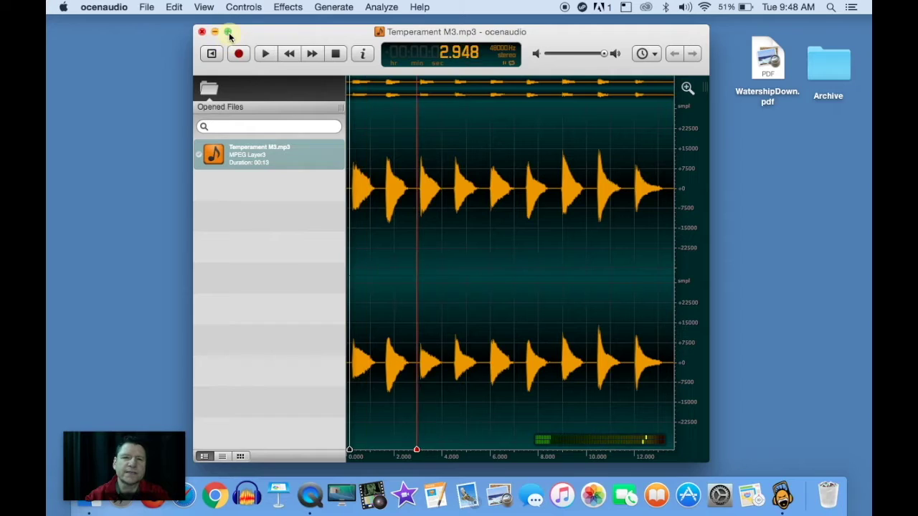
pyautogui.click(228, 32)
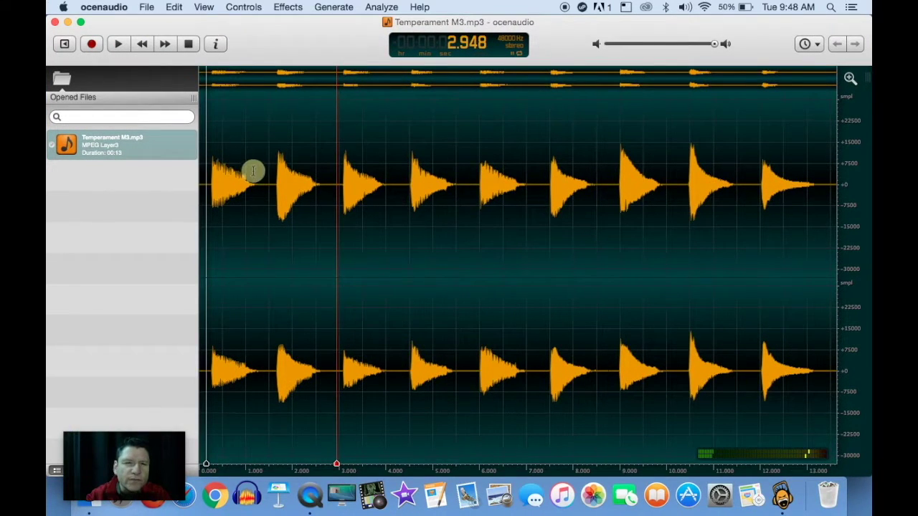
# Step: Select 0–1 s and apply the Bandpass Filter using the A5 preset (838–878 Hz)
pyautogui.moveTo(257, 178); pyautogui.dragTo(206, 178)
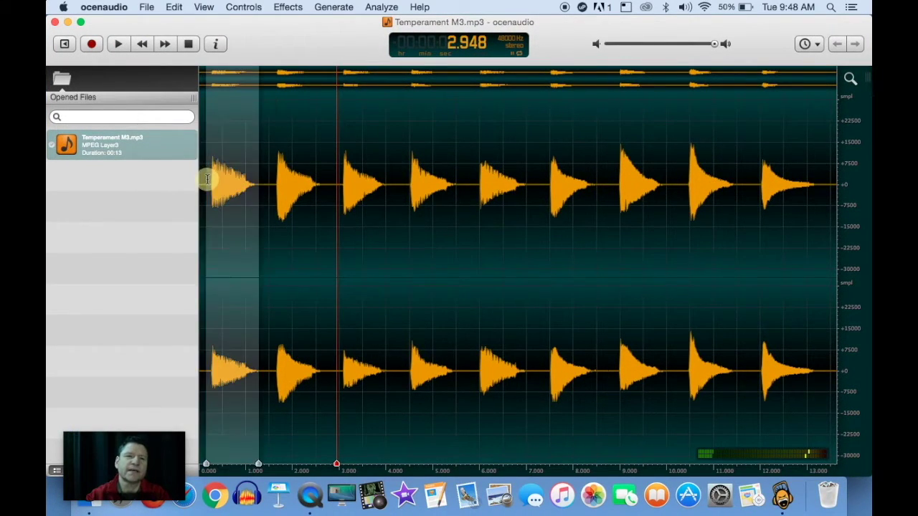
pyautogui.click(288, 8)
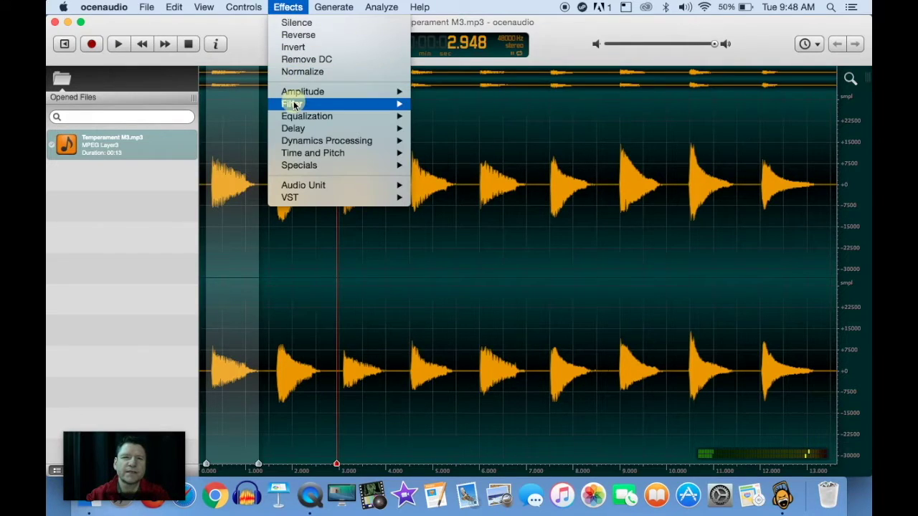
pyautogui.moveTo(298, 104)
pyautogui.click(433, 129)
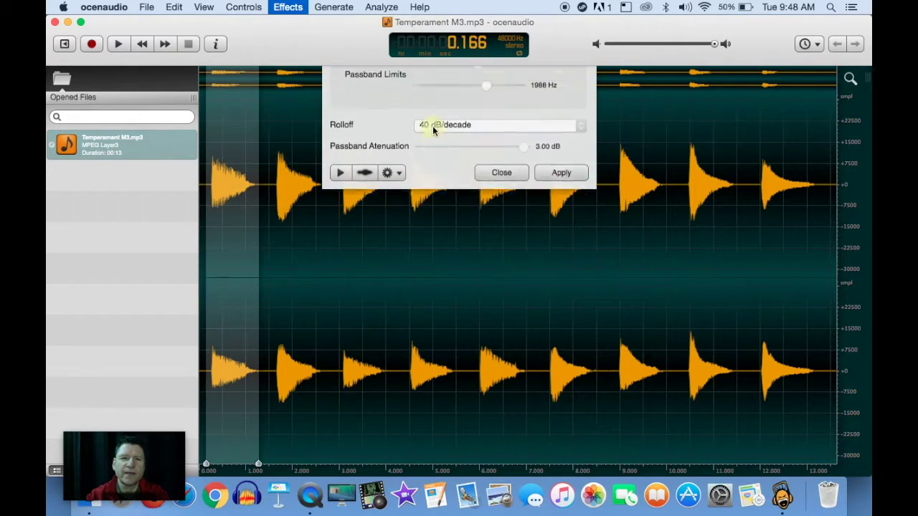
pyautogui.click(392, 215)
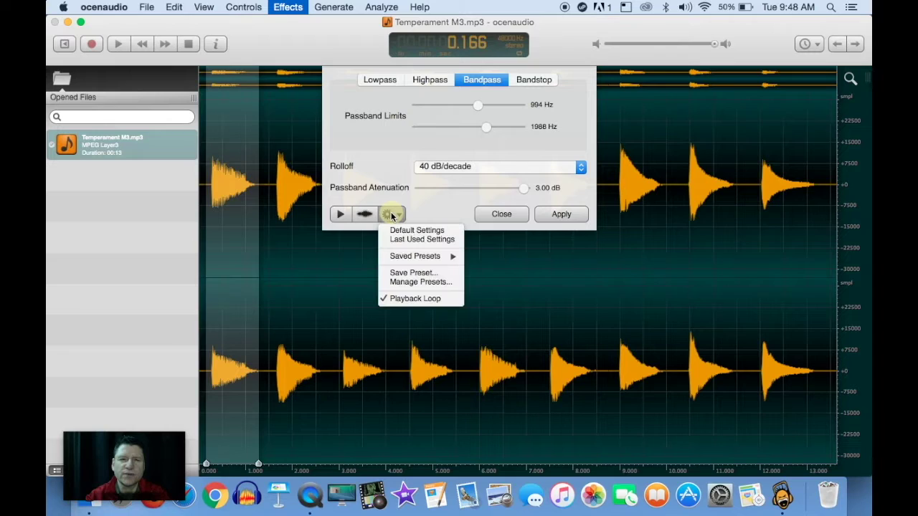
pyautogui.moveTo(400, 258)
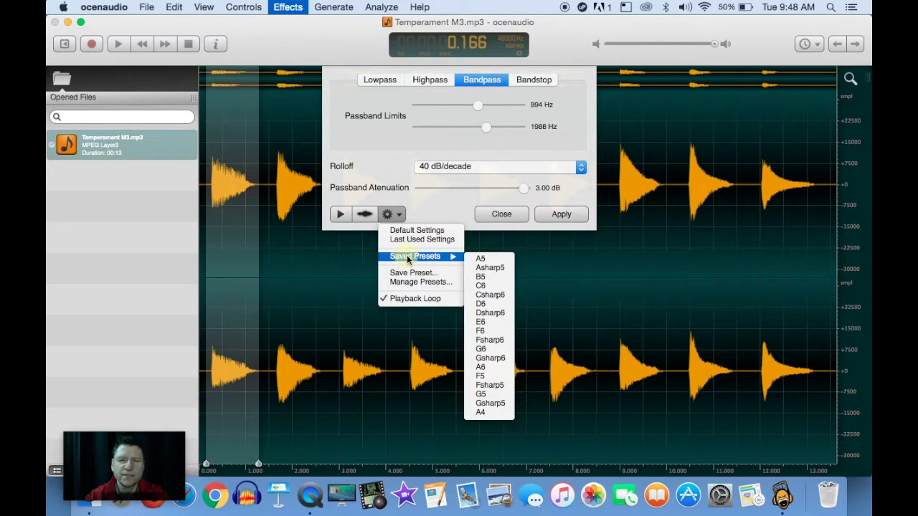
pyautogui.click(487, 259)
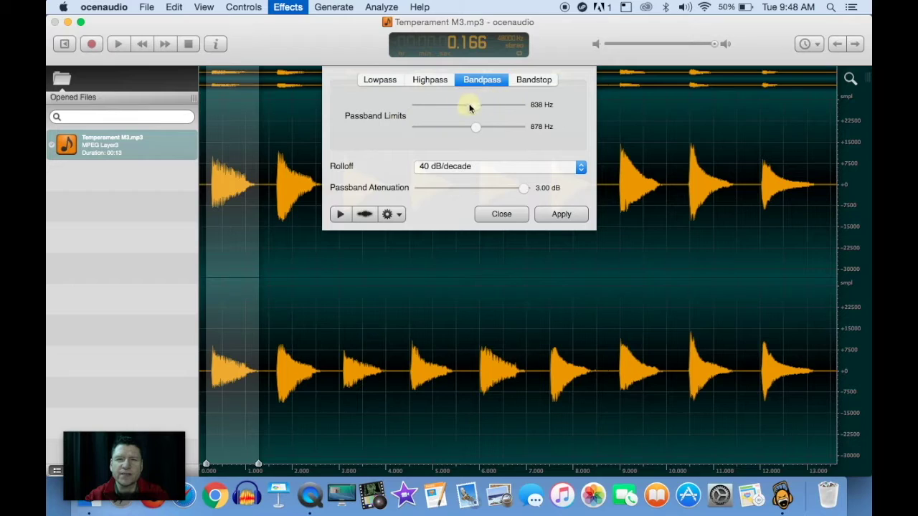
pyautogui.click(556, 214)
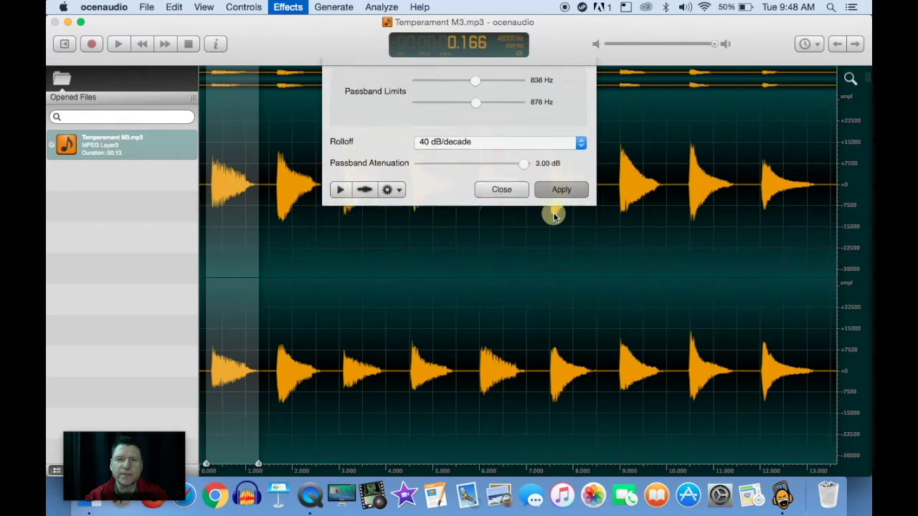
pyautogui.moveTo(274, 172); pyautogui.dragTo(320, 182)
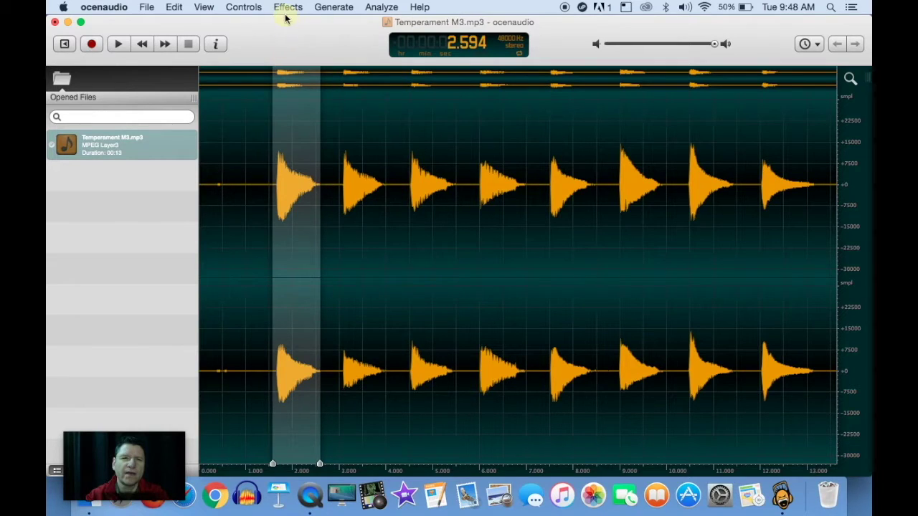
# Step: Bandpass-filter the selected note with a saved preset, then re-apply with a 1368–1434 Hz passband
pyautogui.click(286, 10)
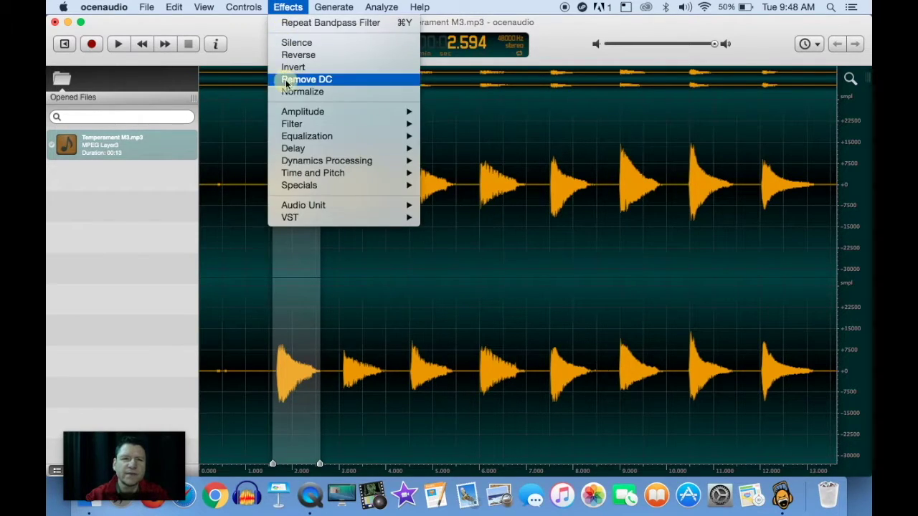
pyautogui.moveTo(313, 126)
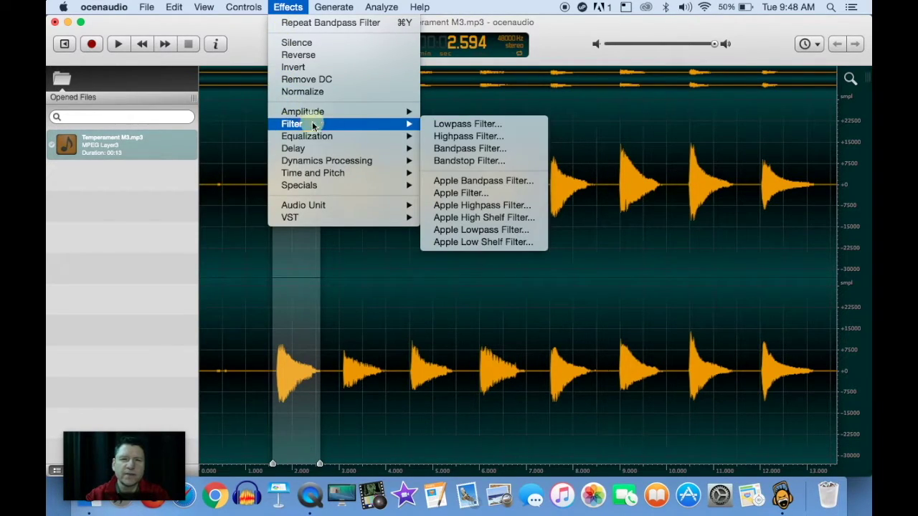
pyautogui.click(448, 149)
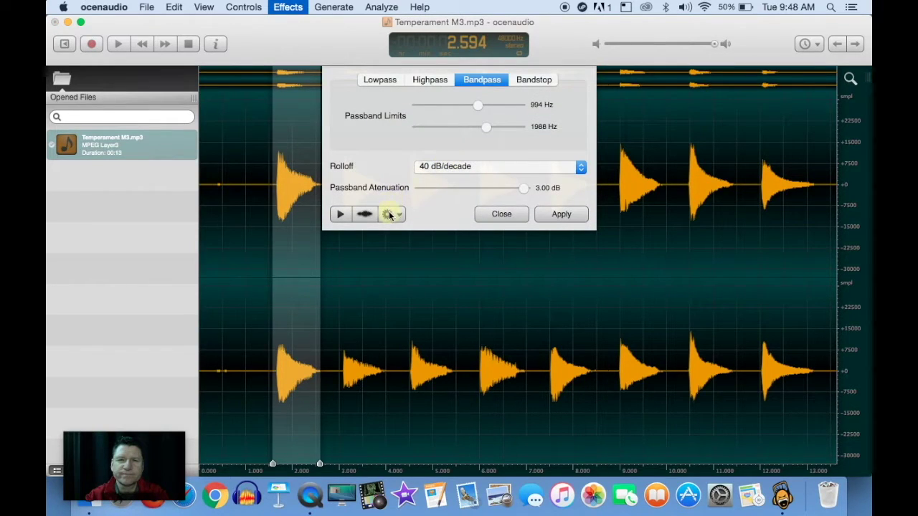
pyautogui.click(389, 215)
pyautogui.moveTo(399, 265)
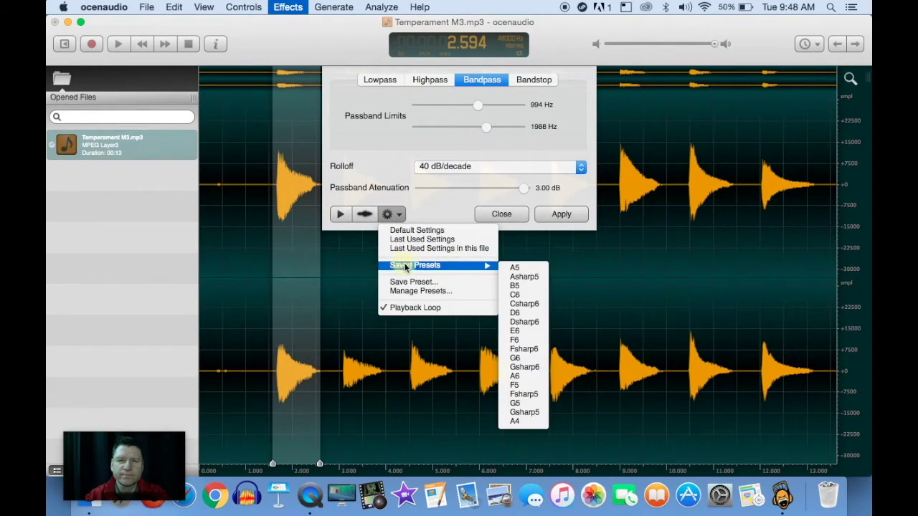
pyautogui.click(521, 270)
pyautogui.click(560, 214)
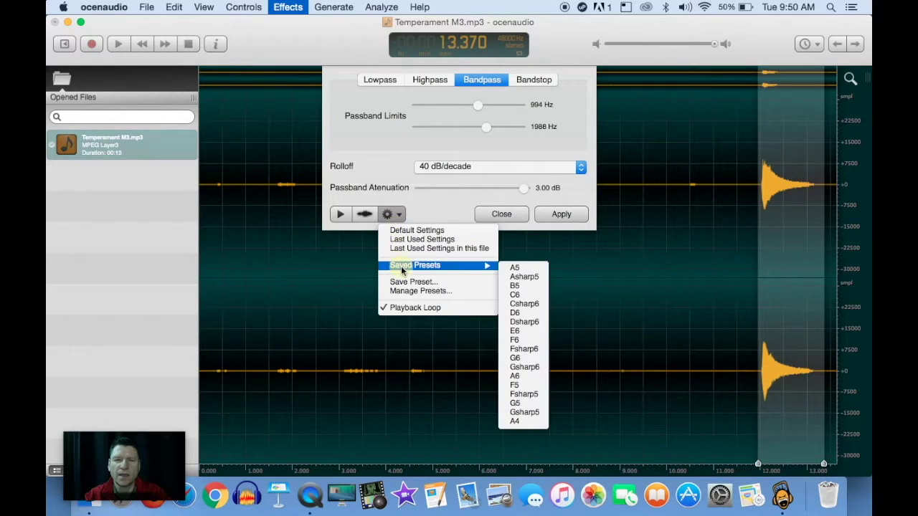
pyautogui.click(514, 339)
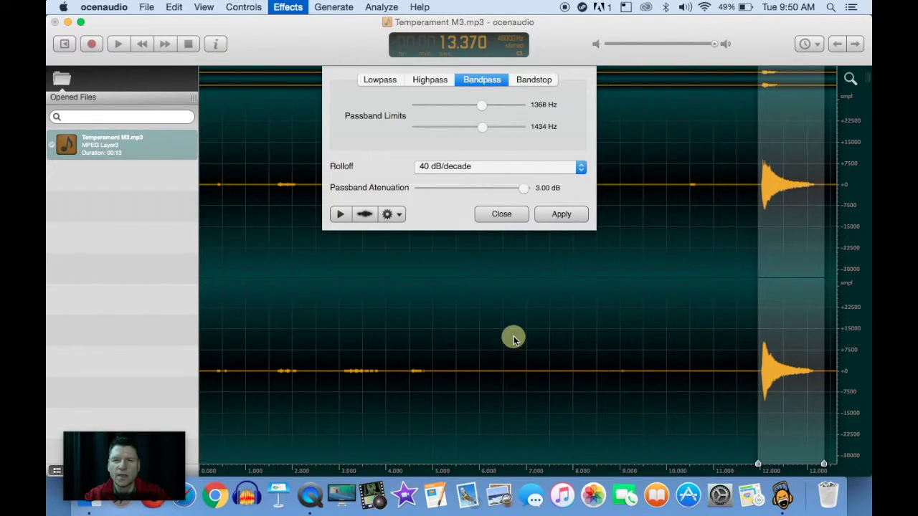
pyautogui.click(560, 216)
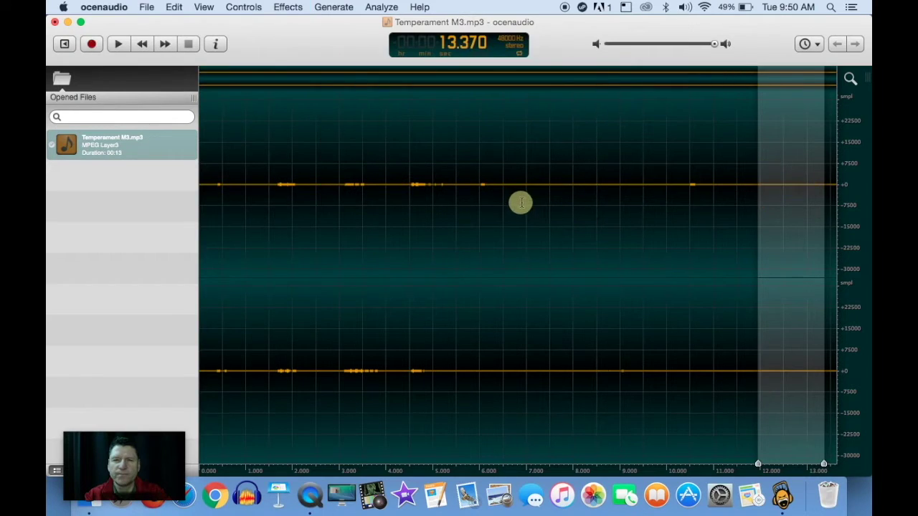
pyautogui.click(416, 213)
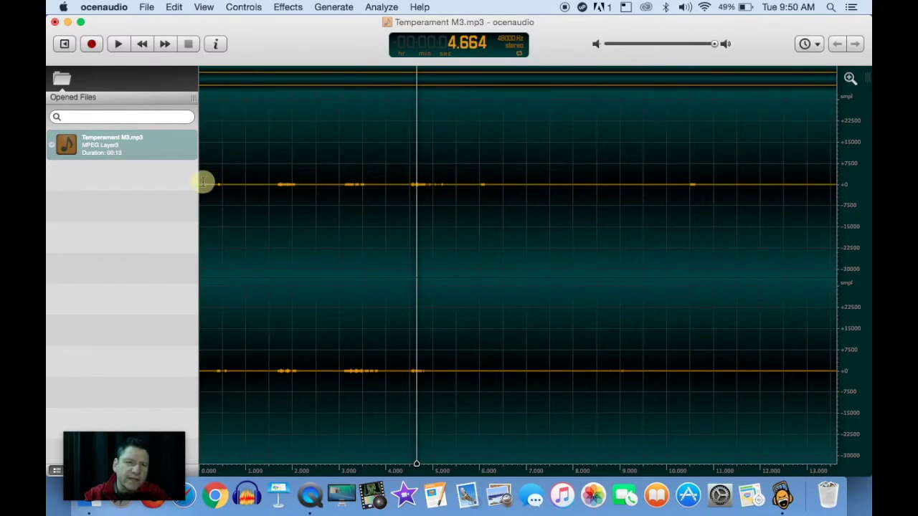
# Step: Select the entire recording, apply Effects > Normalize, and play it from the beginning
pyautogui.moveTo(203, 182); pyautogui.dragTo(827, 268)
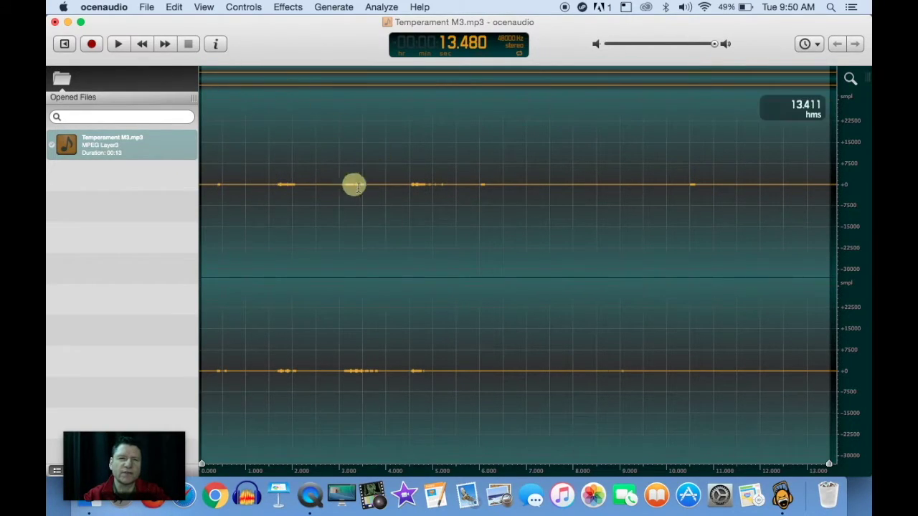
pyautogui.click(355, 185)
pyautogui.click(358, 187)
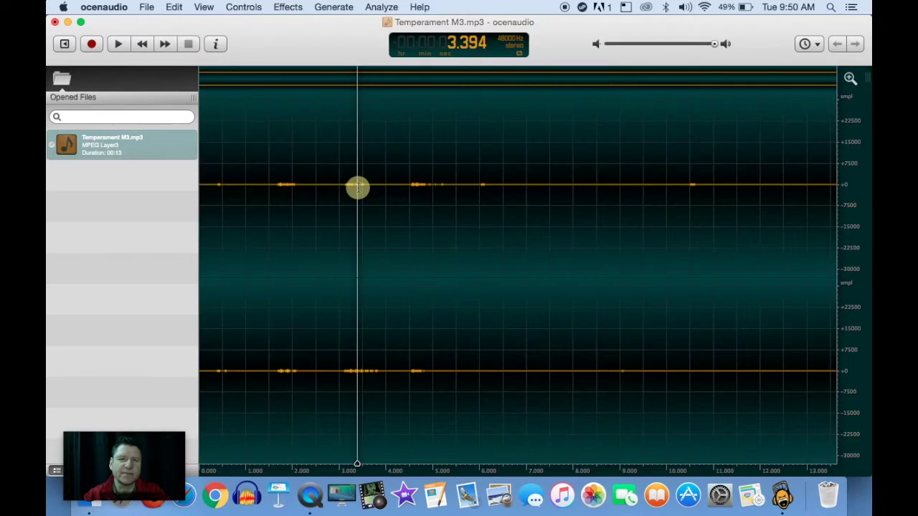
pyautogui.moveTo(204, 184); pyautogui.dragTo(829, 325)
pyautogui.click(287, 7)
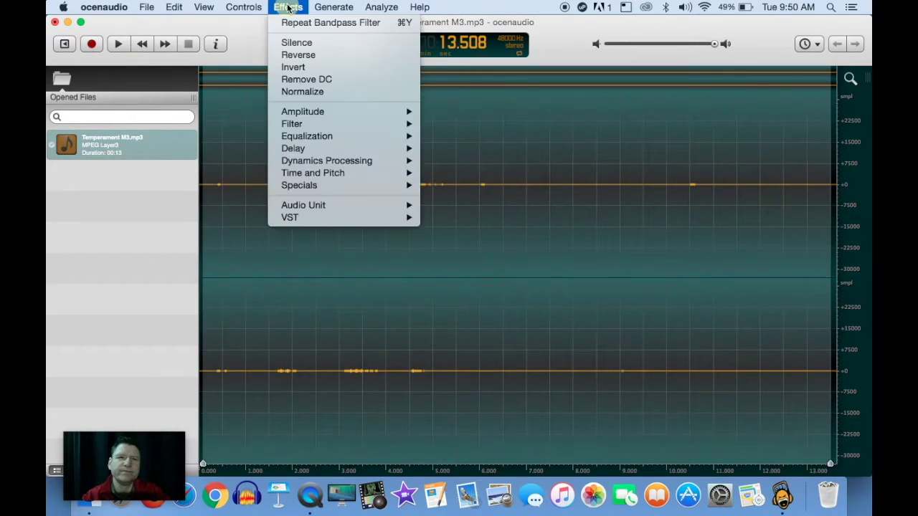
pyautogui.click(293, 92)
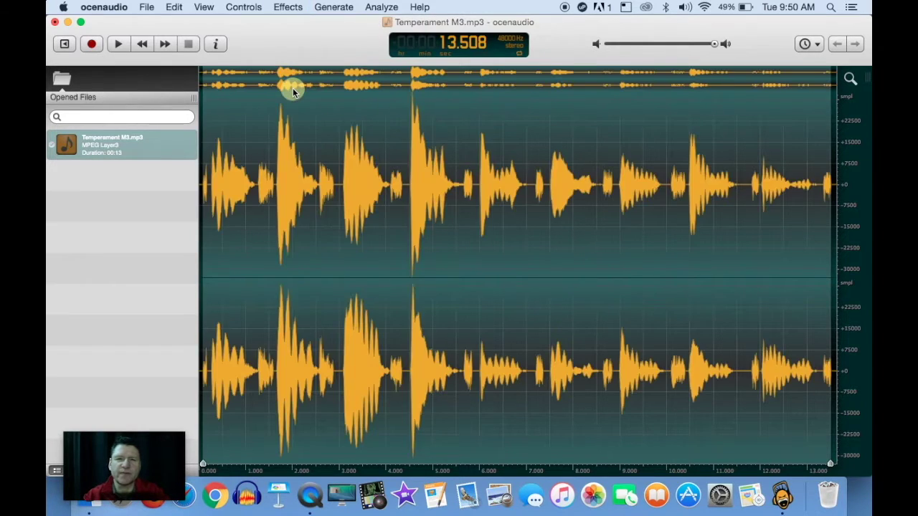
pyautogui.click(201, 180)
pyautogui.press('space')
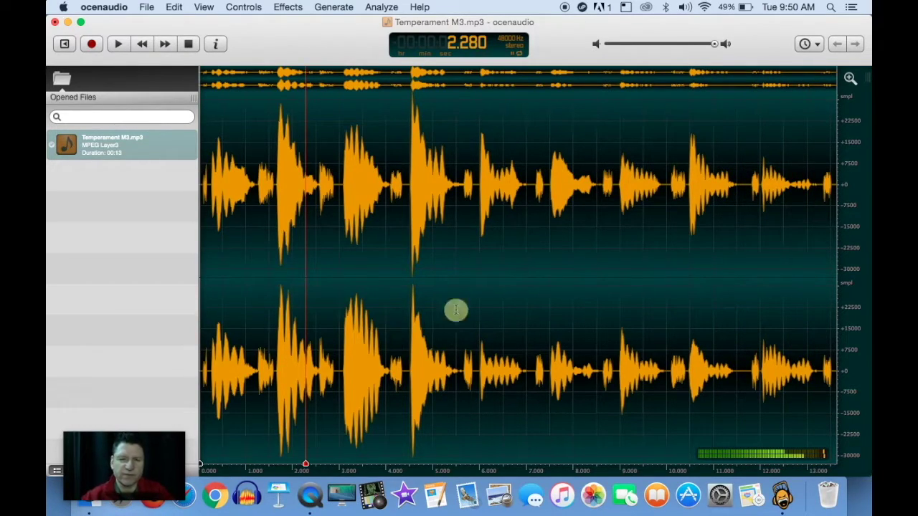
# Step: Switch to Chrome showing the Measuring Beat Speeds spreadsheet from howtotunepianos.com
pyautogui.click(223, 502)
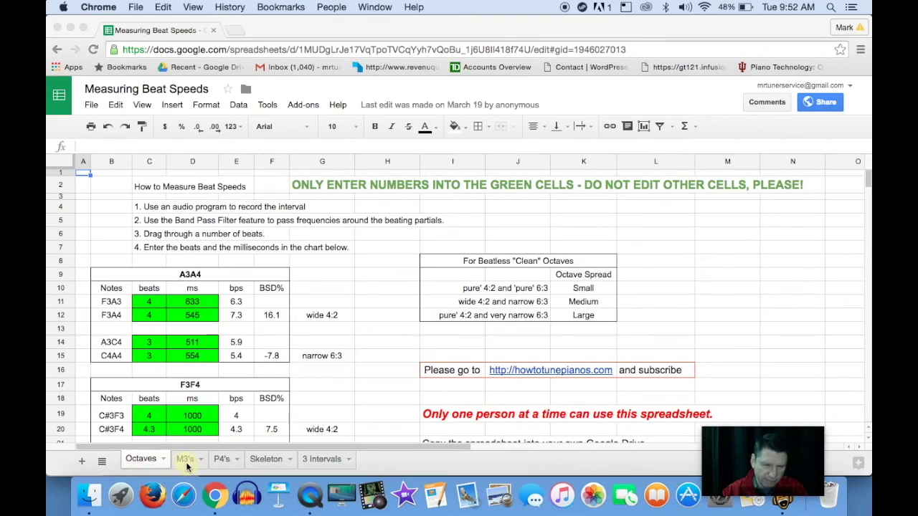
# Step: Open the M3's sheet tab and select the F3A3 time cell D10
pyautogui.click(185, 461)
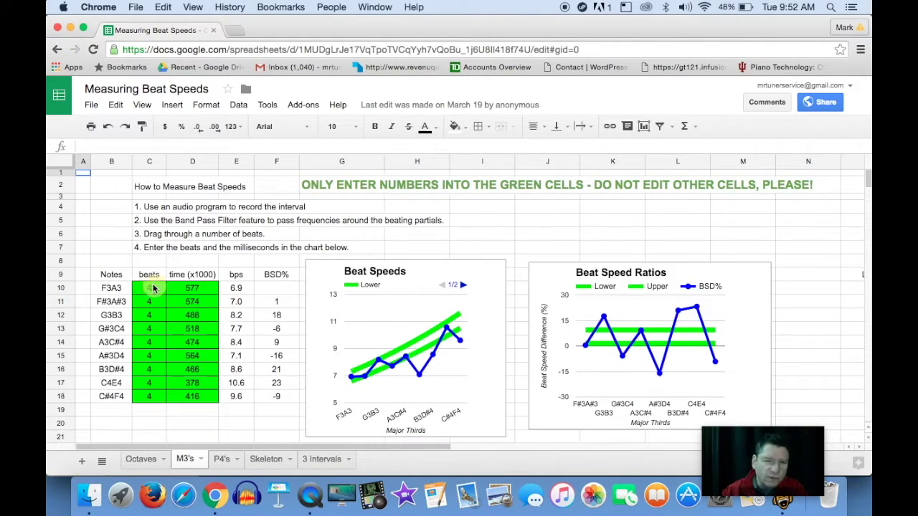
pyautogui.click(192, 291)
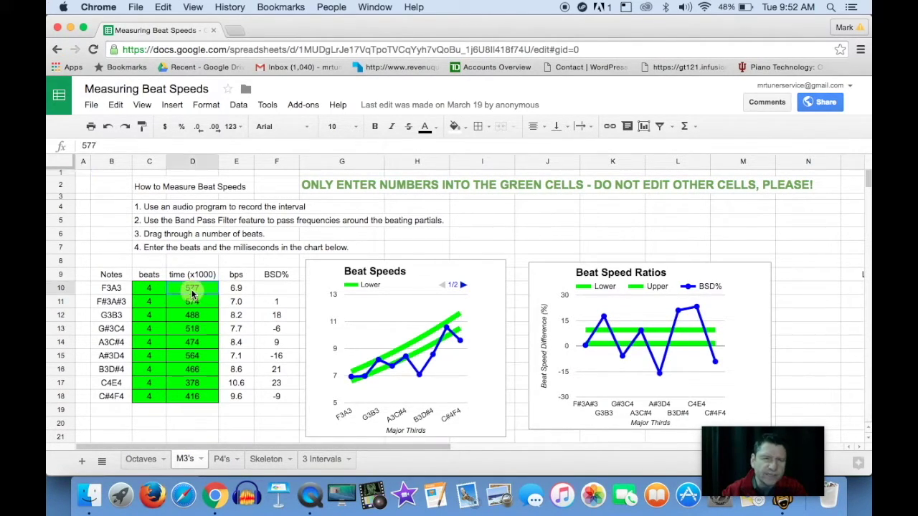
# Step: Clear the times in D10:D18, then measure two F3A3 beats as 0.300 s in ocenaudio
pyautogui.keyDown('shift'); pyautogui.click(196, 399); pyautogui.keyUp('shift')
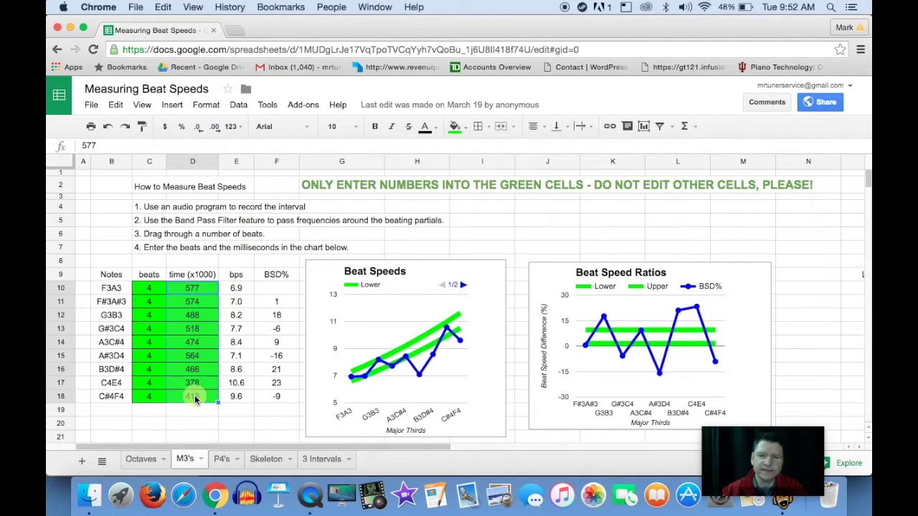
pyautogui.press('Delete')
pyautogui.press('super+Tab')
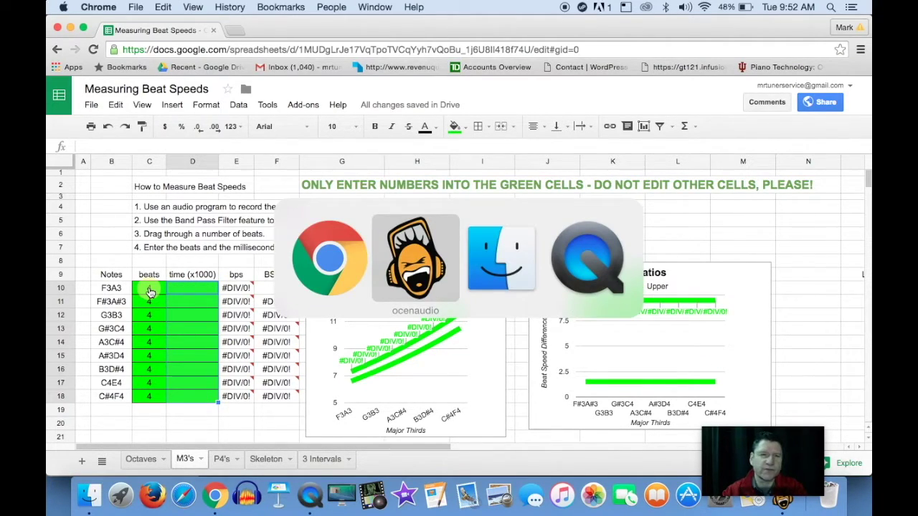
pyautogui.scroll(5, 250, 236)
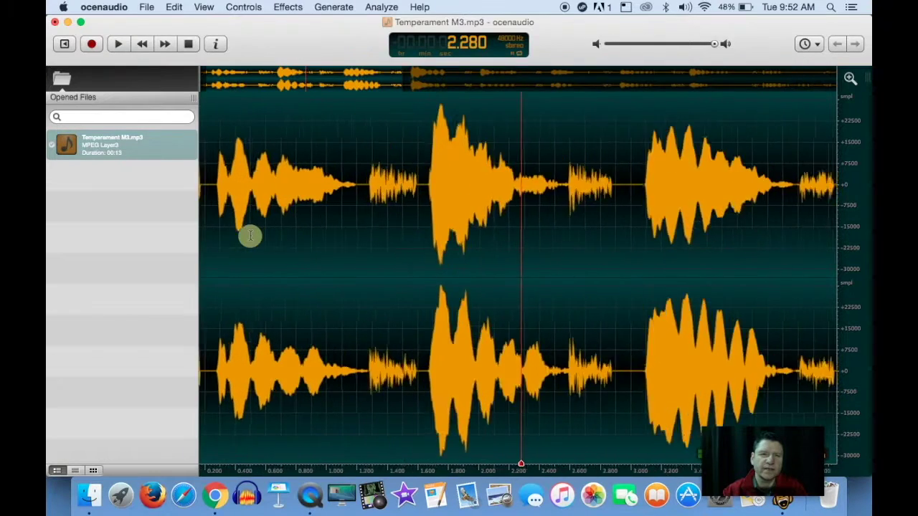
pyautogui.click(293, 180)
pyautogui.press('space')
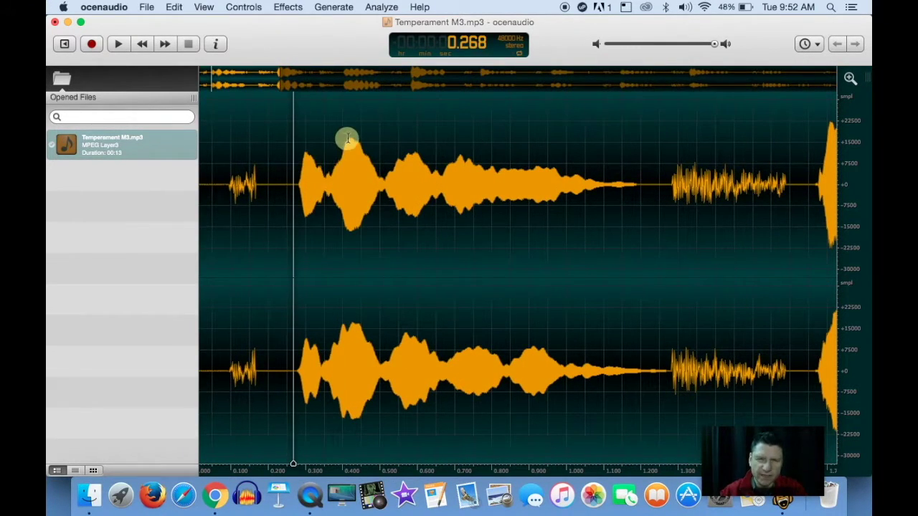
pyautogui.moveTo(349, 138); pyautogui.dragTo(460, 155)
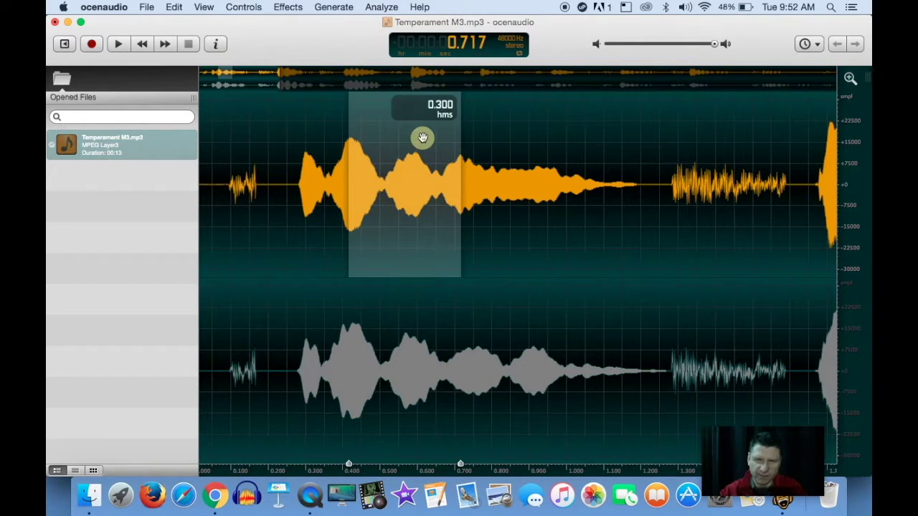
# Step: Enter F3A3 in the sheet as 2 beats in 300 ms
pyautogui.press('super+Tab')
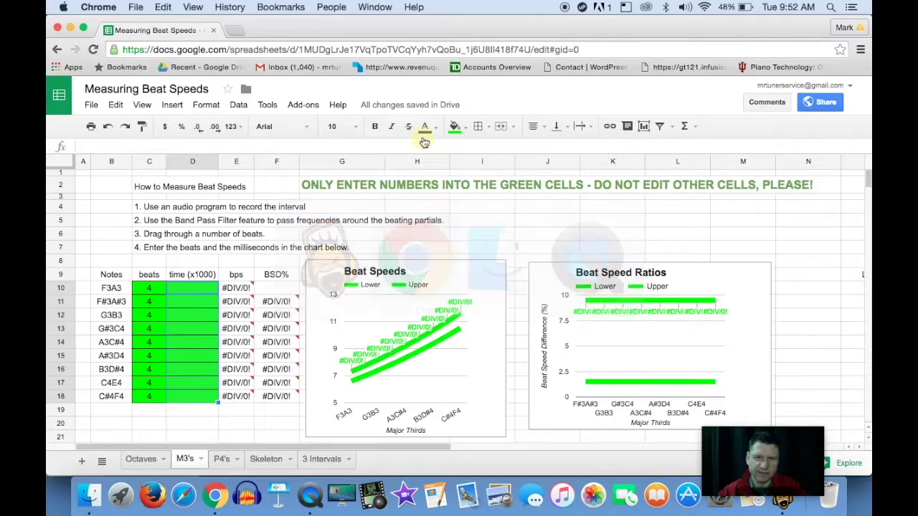
pyautogui.hotkey('ctrl', 'z')
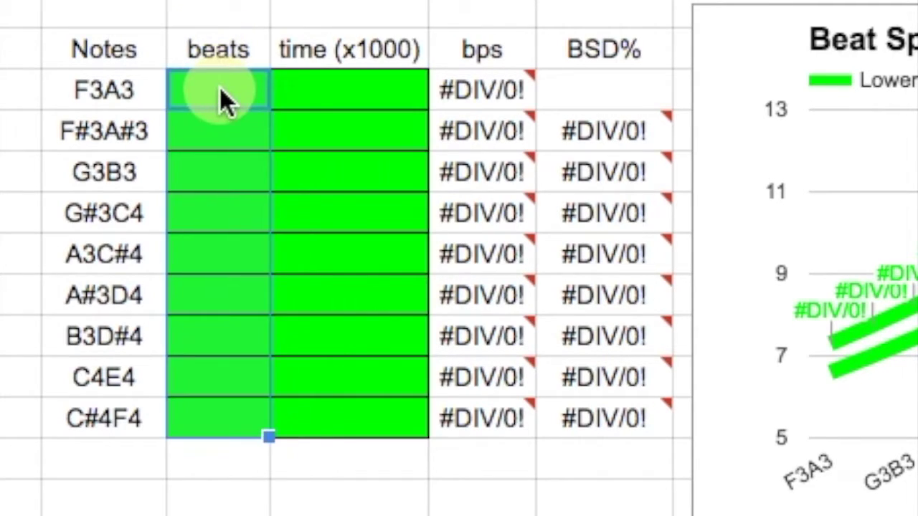
pyautogui.click(220, 88)
pyautogui.write('2')
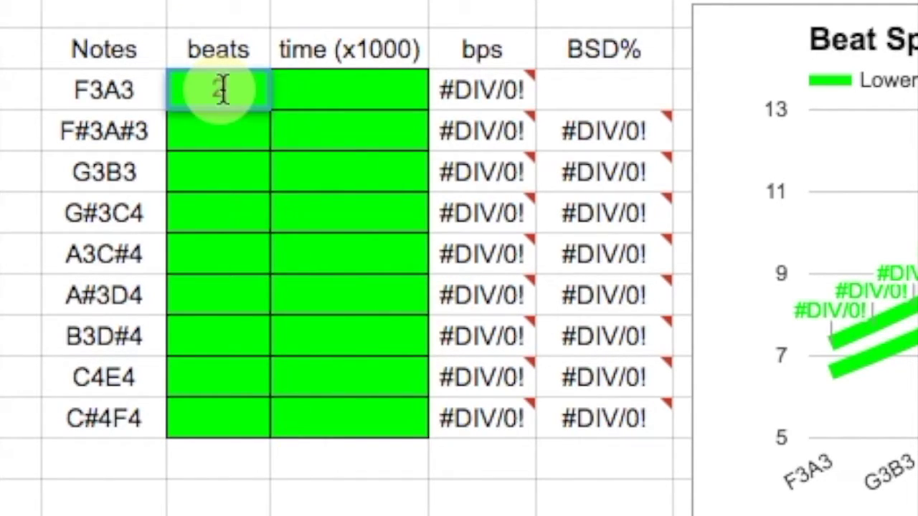
pyautogui.click(317, 92)
pyautogui.write('300')
pyautogui.click(224, 129)
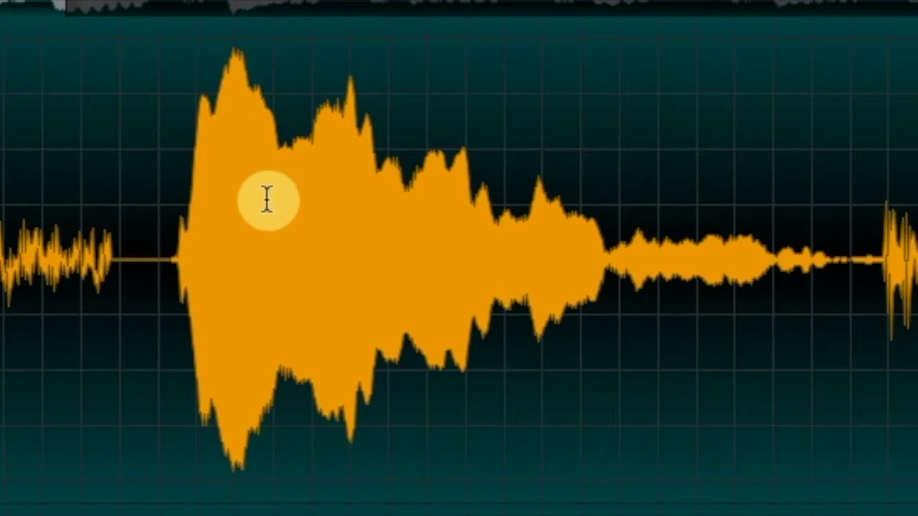
# Step: Measure the F#3A#3 beats in the waveform and enter 3 beats in 393 ms
pyautogui.click(240, 185)
pyautogui.moveTo(240, 185); pyautogui.dragTo(541, 329)
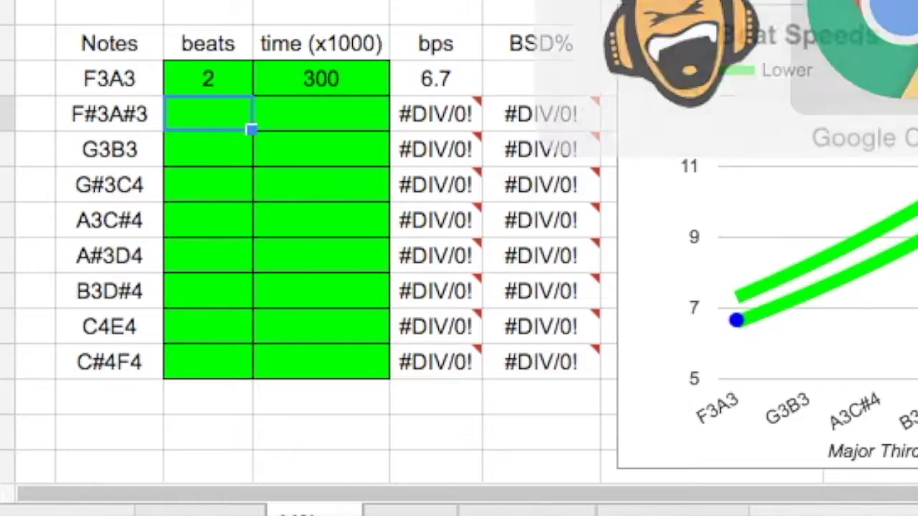
pyautogui.write('3')
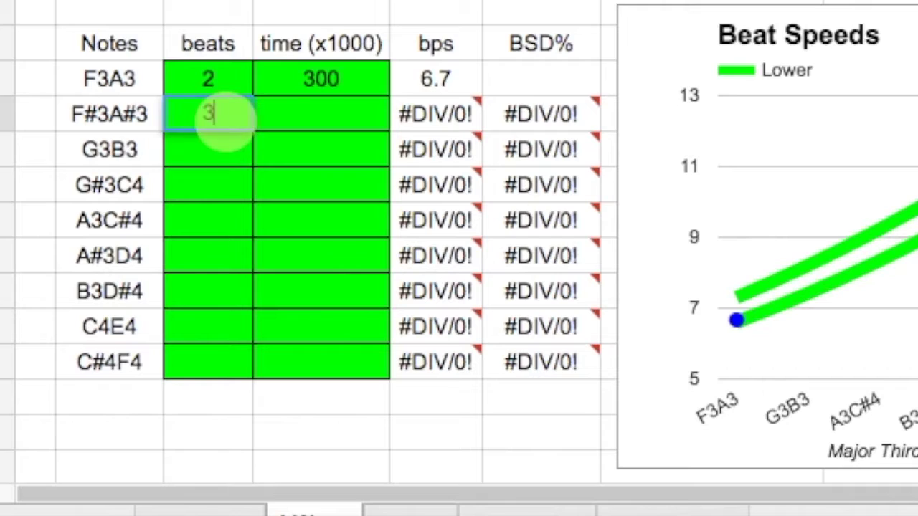
pyautogui.click(342, 116)
pyautogui.write('39')
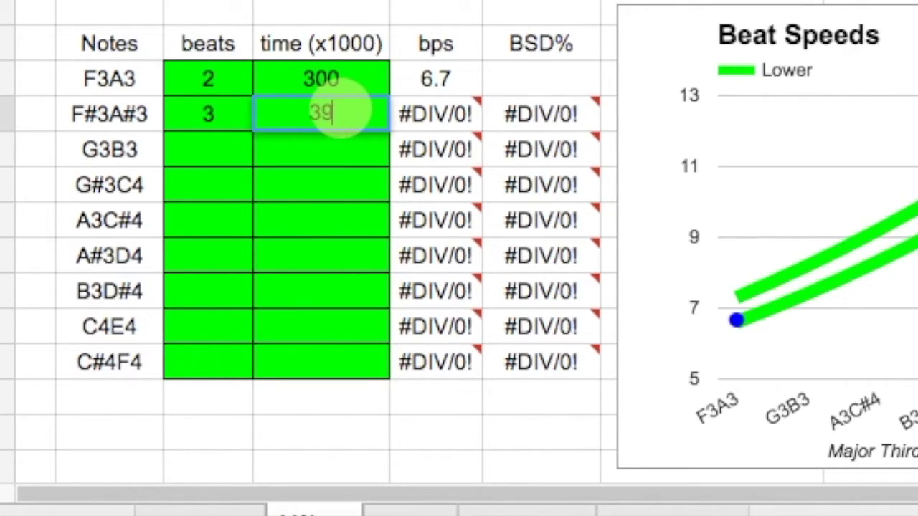
pyautogui.write('3')
pyautogui.click(215, 154)
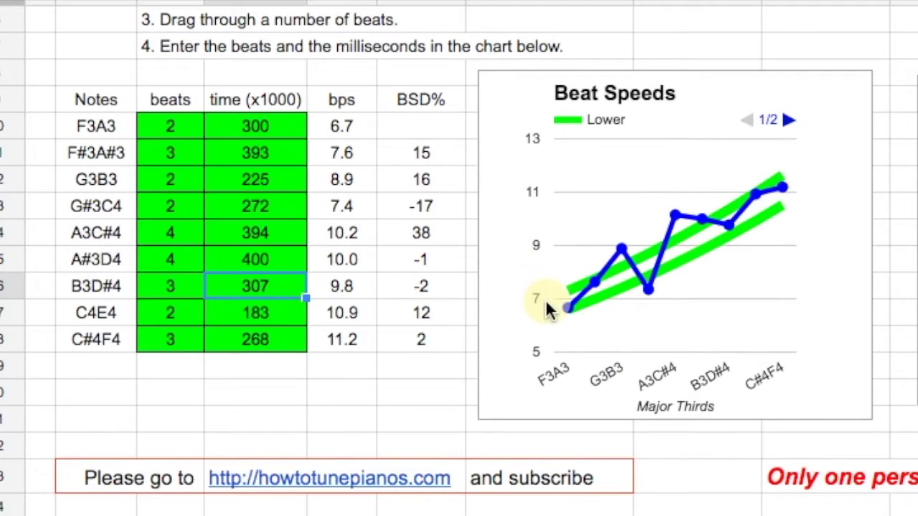
pyautogui.click(571, 301)
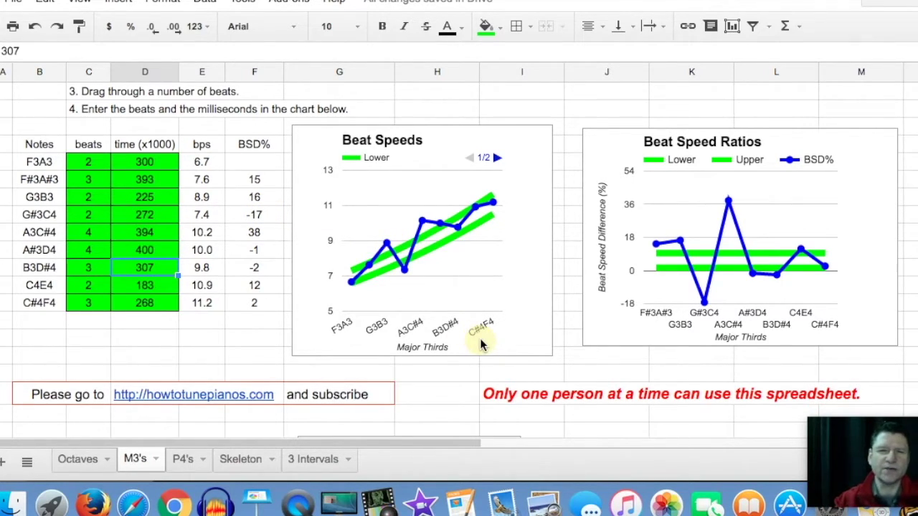
pyautogui.press('super+Tab')
# Step: Zoom out and undo back to the filtered 10-second recording, placing the playhead at its start
pyautogui.press('super+0')
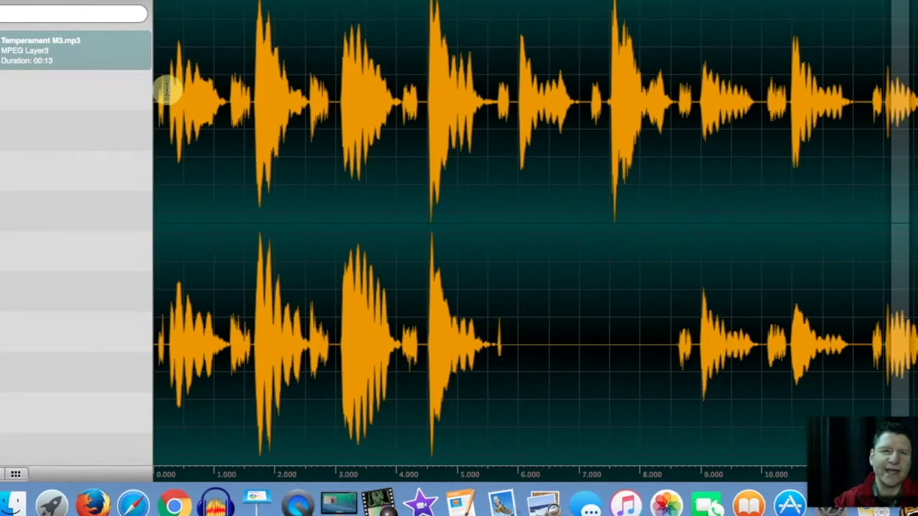
pyautogui.click(164, 99)
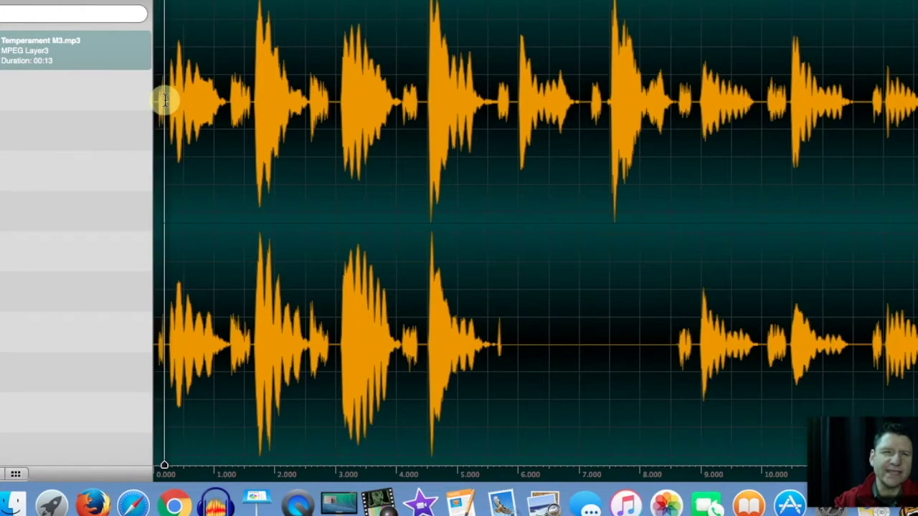
pyautogui.press('super+z')
pyautogui.click(153, 48)
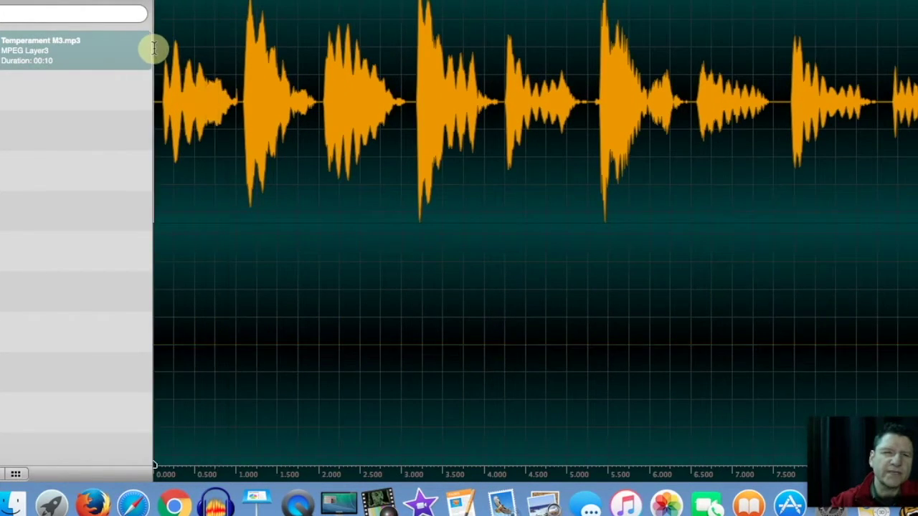
pyautogui.press('super+Tab')
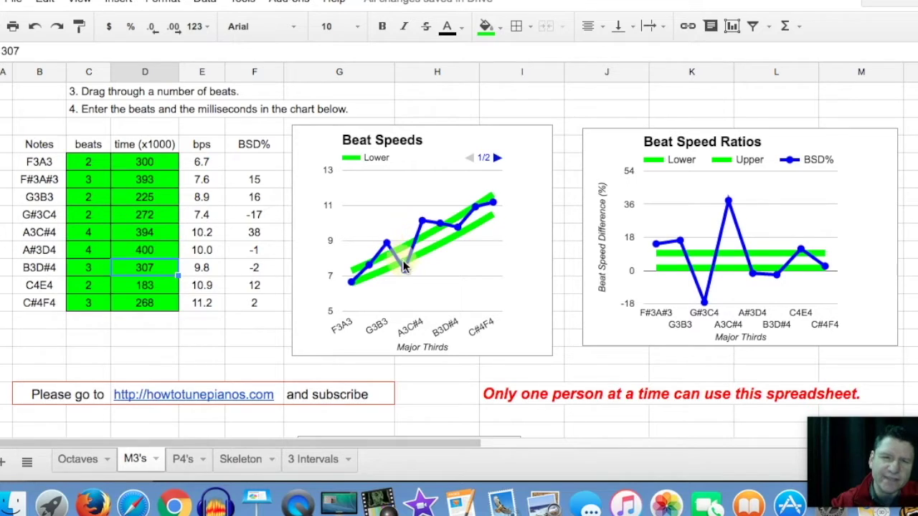
pyautogui.press('super+Tab')
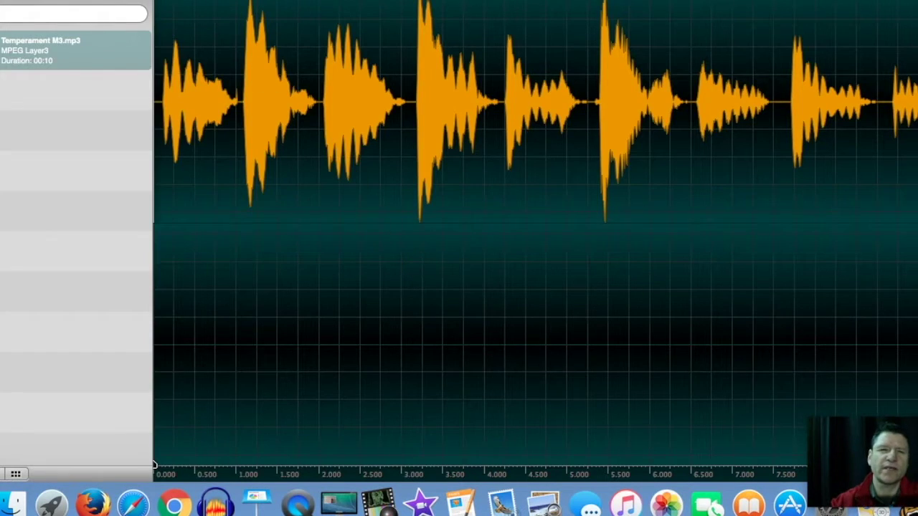
pyautogui.click(153, 466)
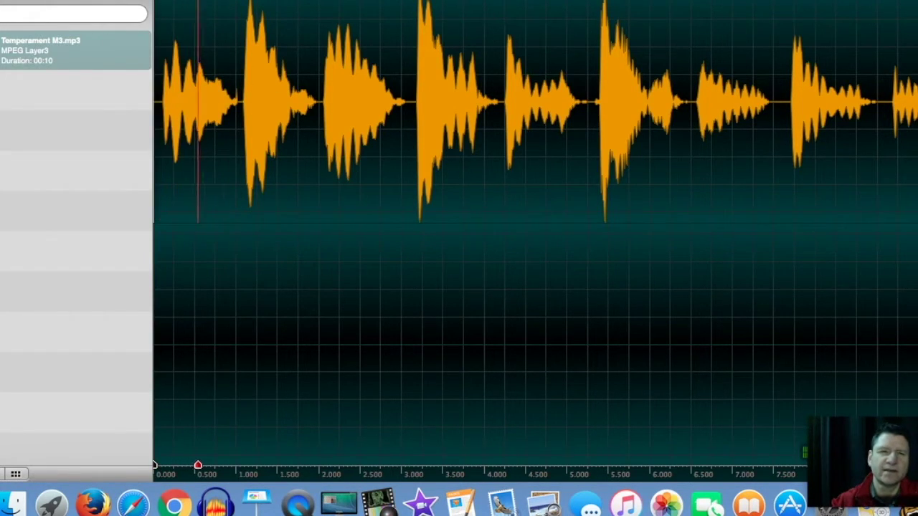
pyautogui.press('super+Tab')
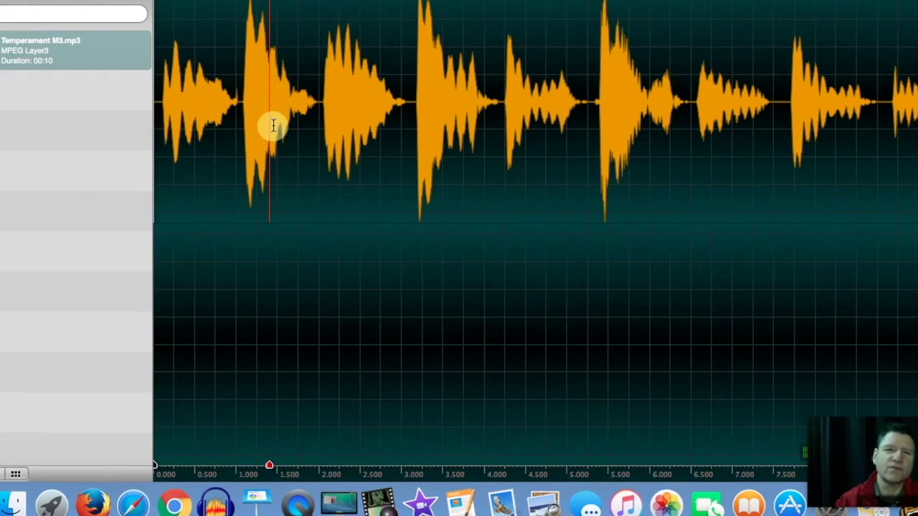
# Step: Play the filtered recording from its very beginning, then switch to another application
pyautogui.click(160, 91)
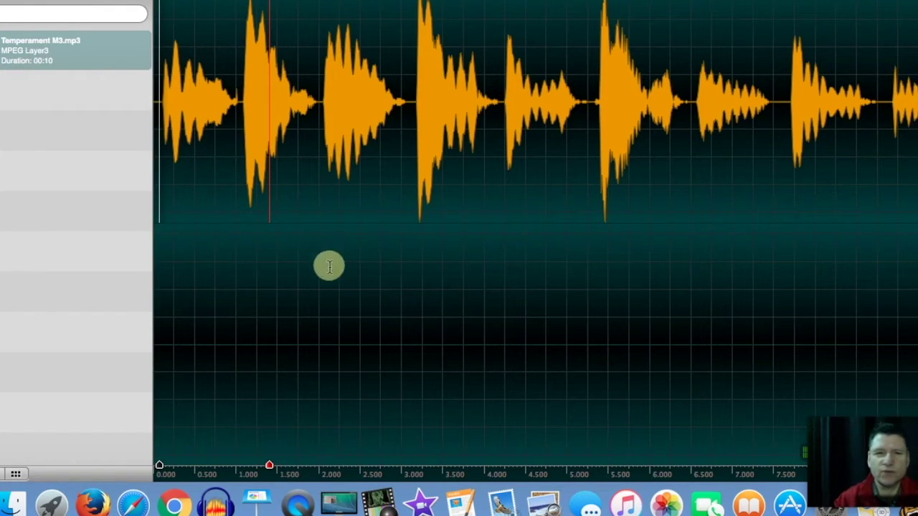
pyautogui.moveTo(131, 66)
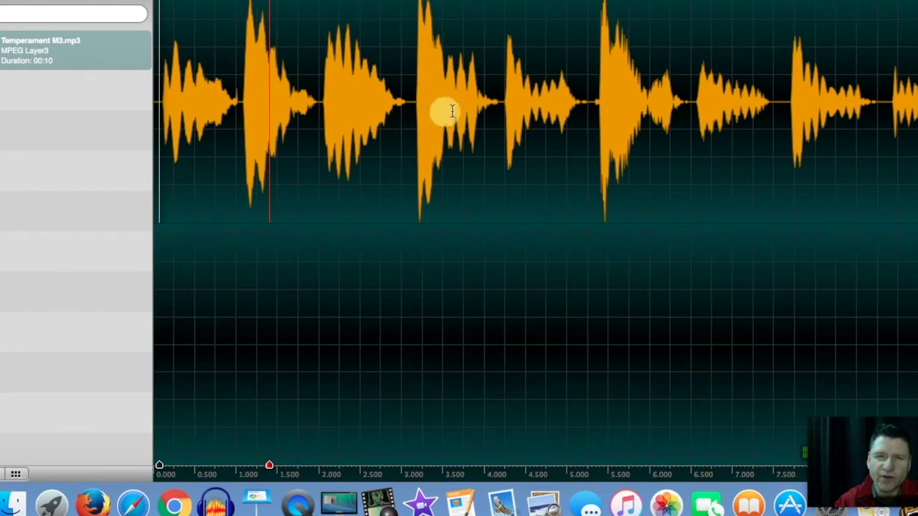
pyautogui.click(157, 68)
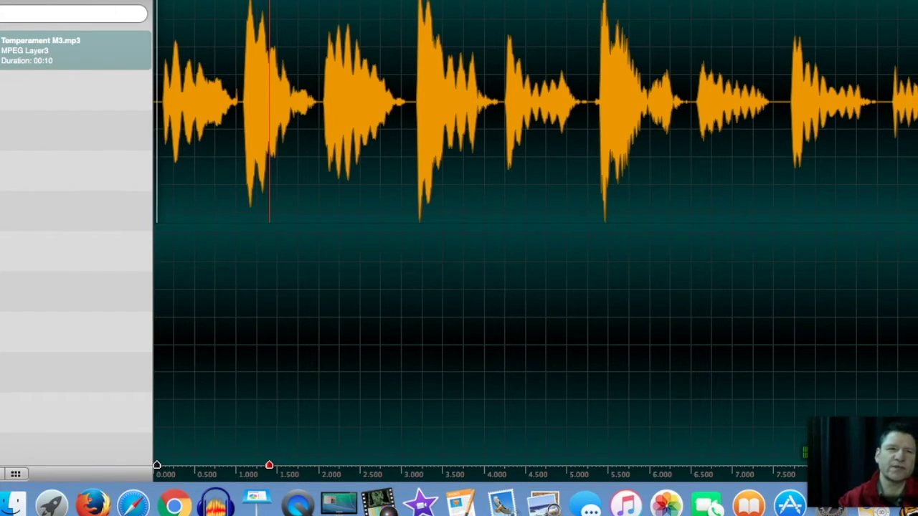
pyautogui.press('space')
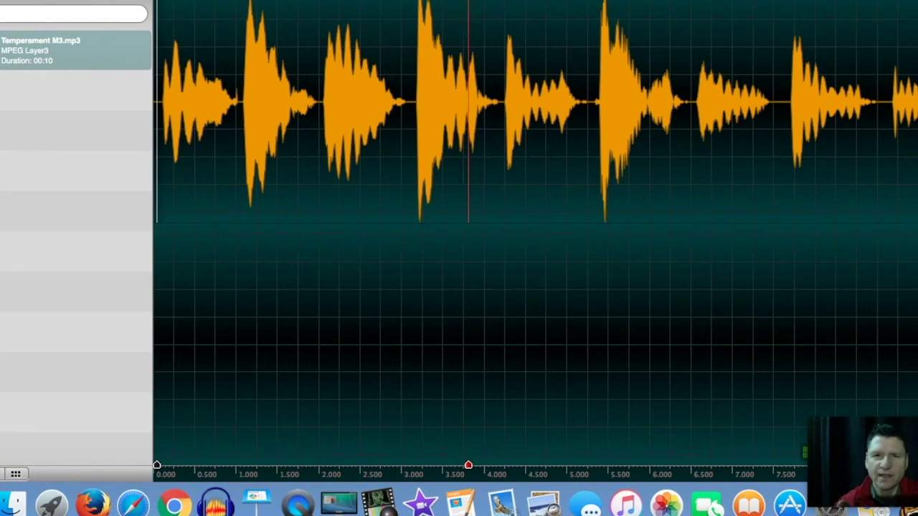
pyautogui.press('super+Tab')
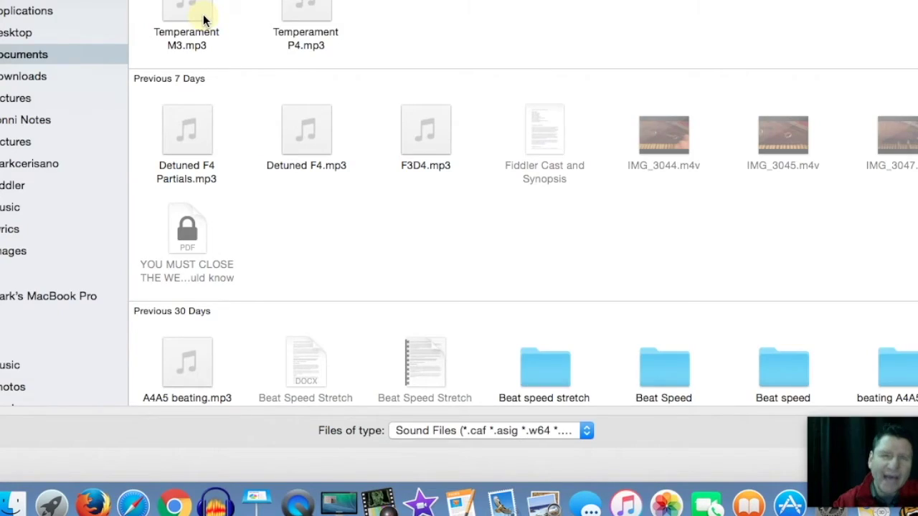
# Step: Open the original Temperament M3.mp3 and play the unfiltered recording from the start
pyautogui.click(203, 15)
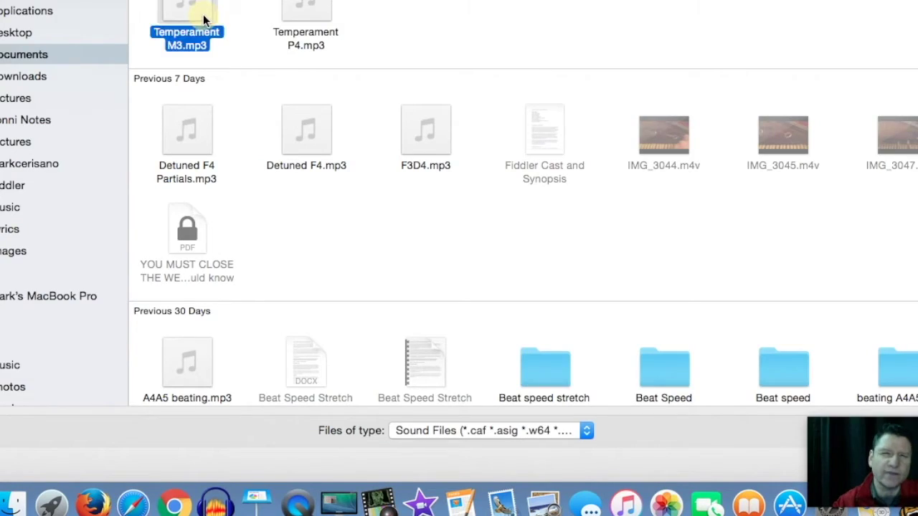
pyautogui.rightClick(205, 19)
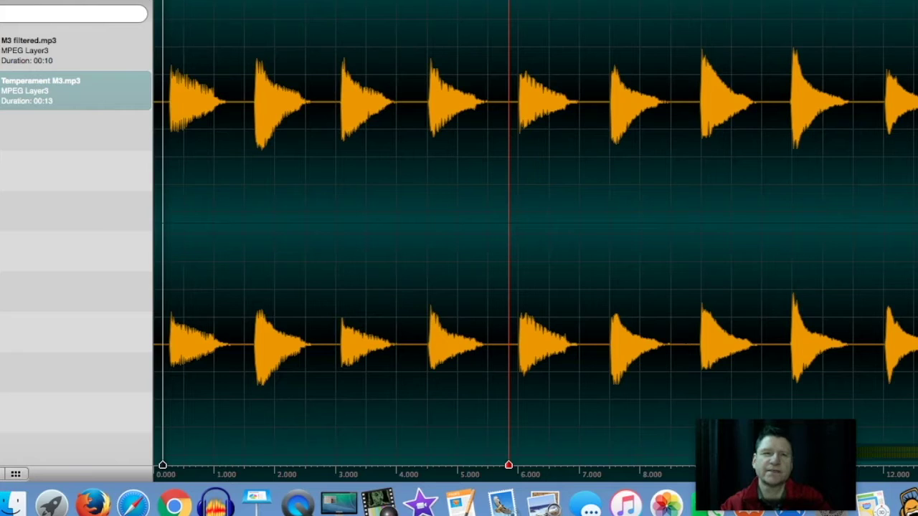
pyautogui.press('space')
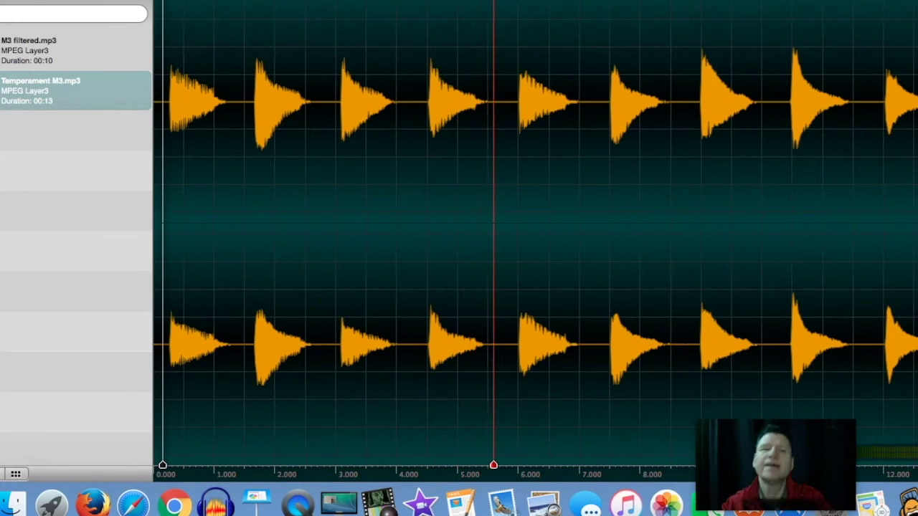
# Step: Switch between M3 filtered.mp3 and Temperament M3.mp3, then replay the original from the start
pyautogui.click(41, 55)
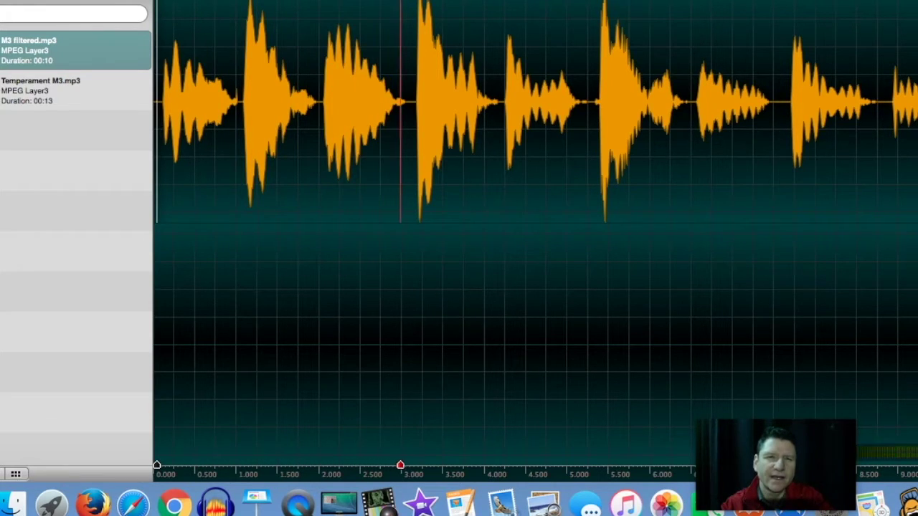
pyautogui.click(39, 95)
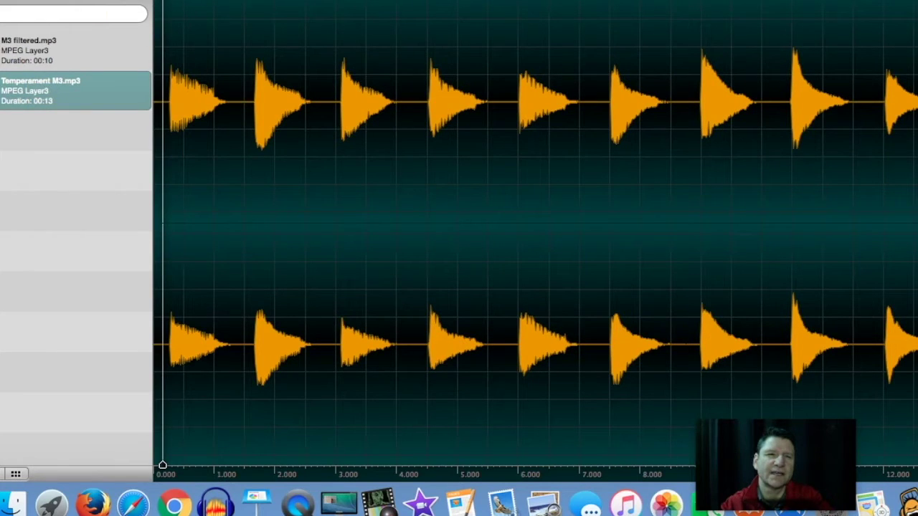
pyautogui.press('space')
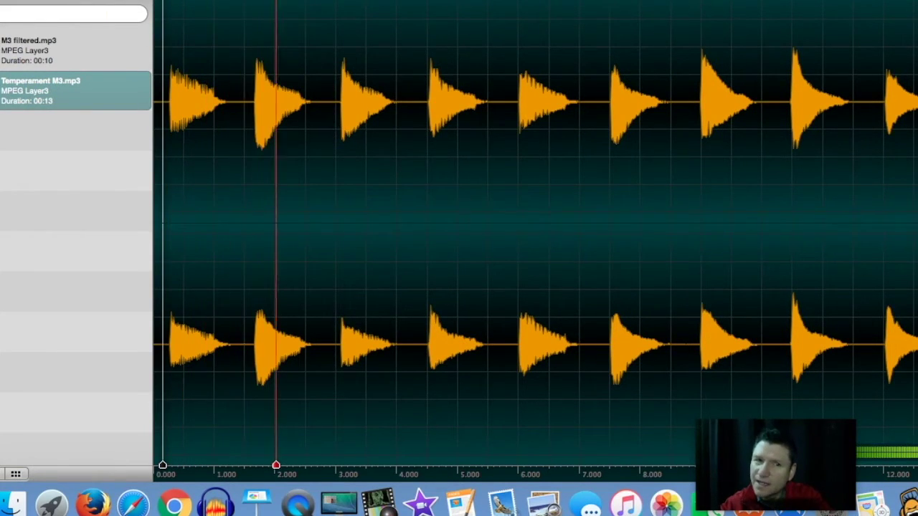